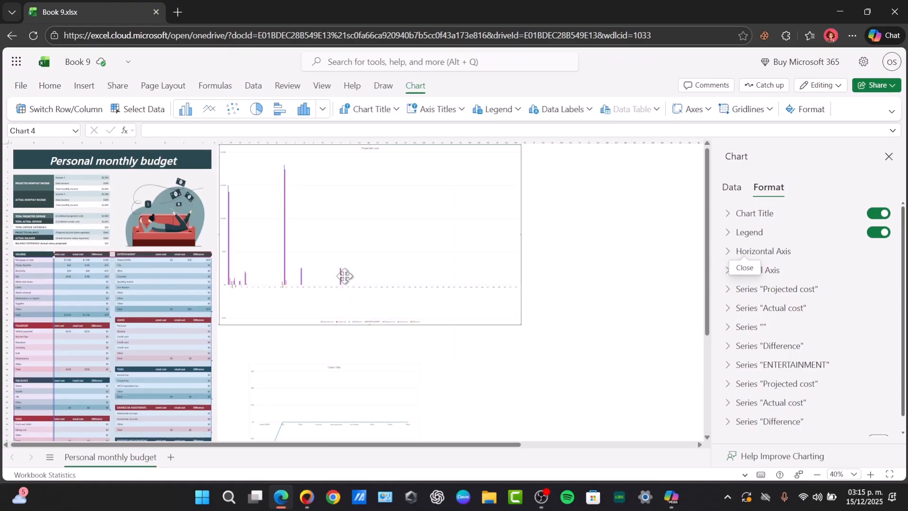
- Close the chart formatting pane beside the Personal monthly budget sheet
scroll(220, 296, "up", 2)
scroll(216, 291, "down", 1)
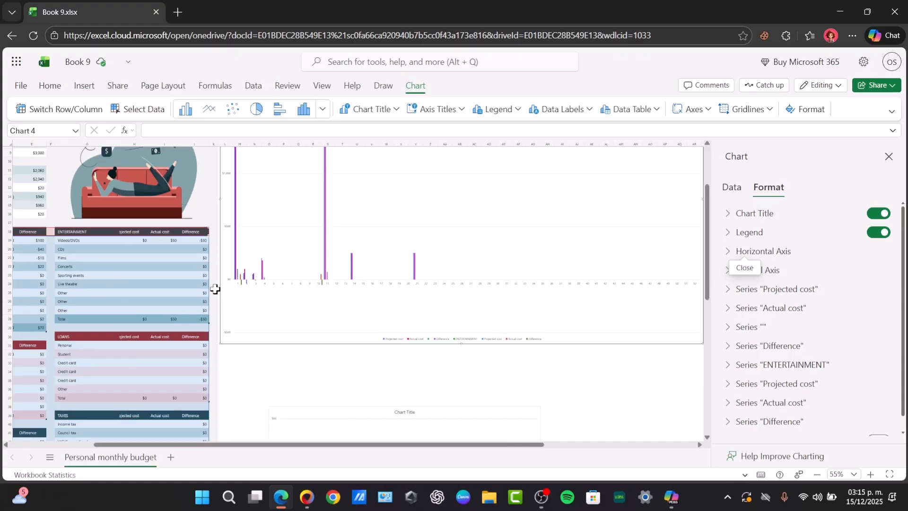
scroll(213, 286, "left", 3)
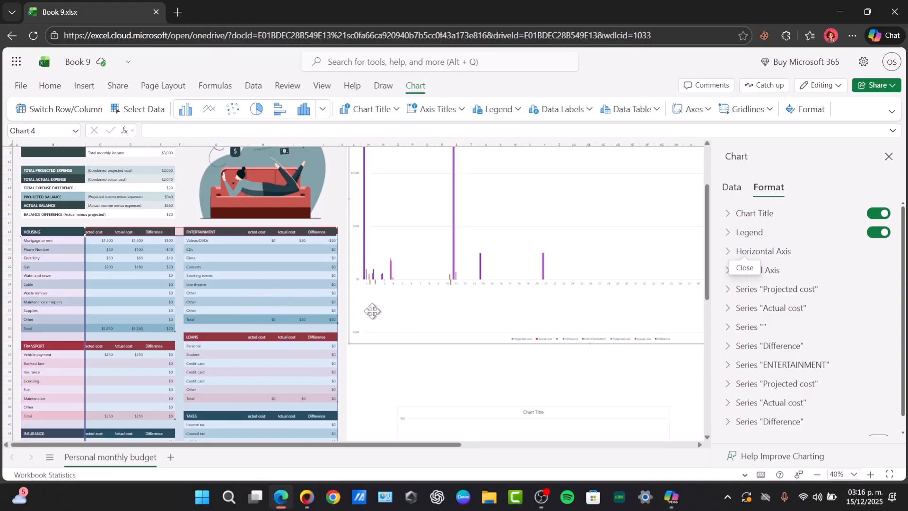
left_click(888, 157)
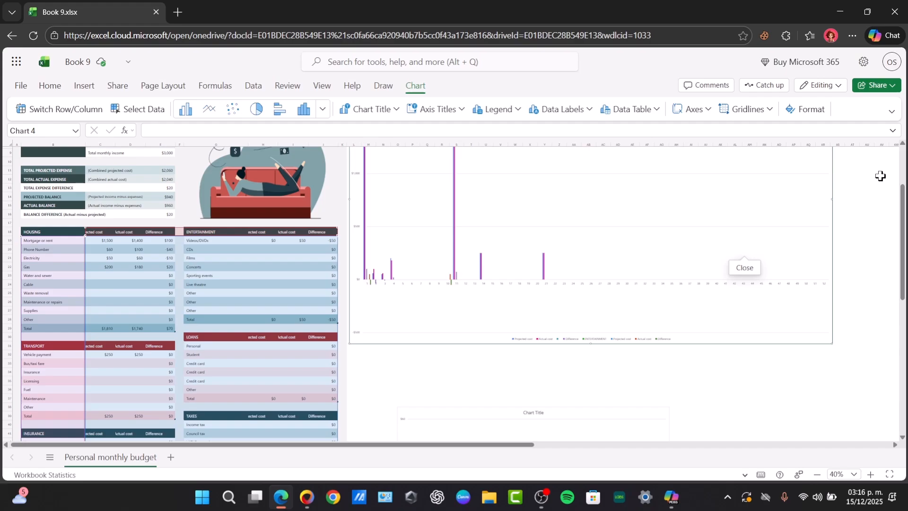
right_click(544, 341)
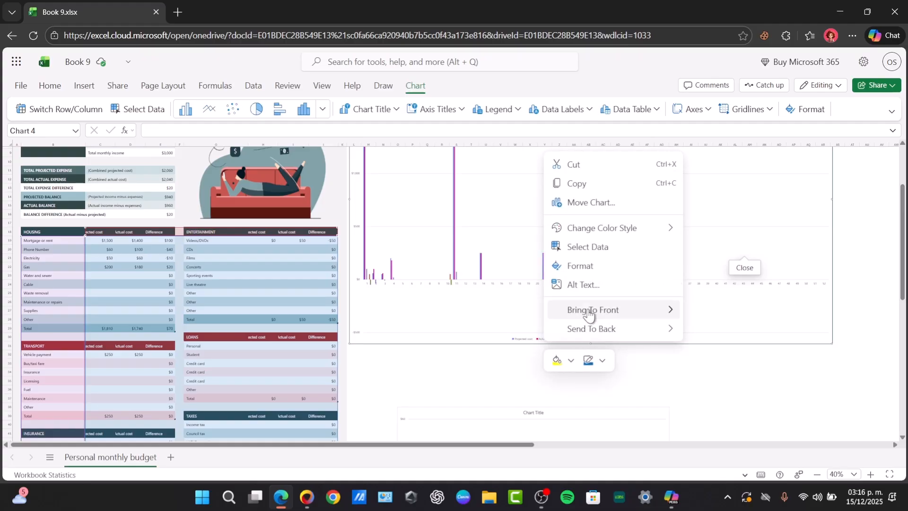
right_click(482, 355)
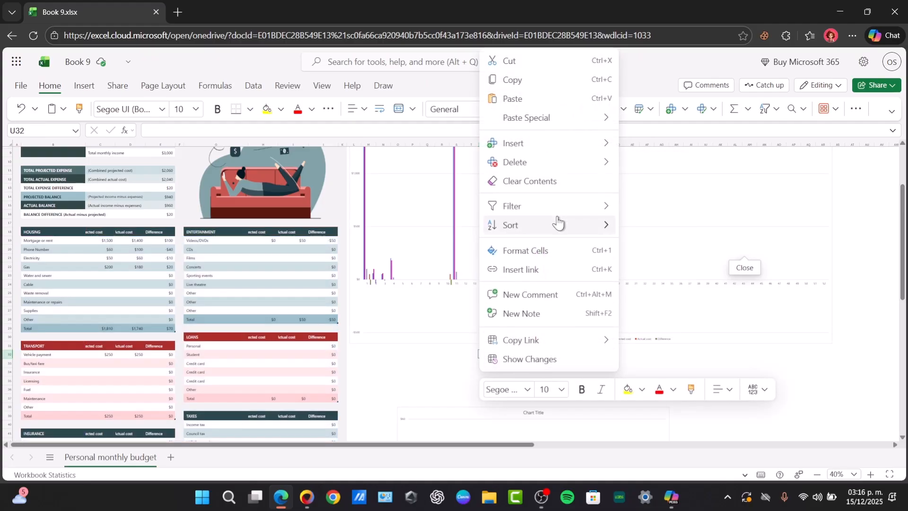
left_click(455, 364)
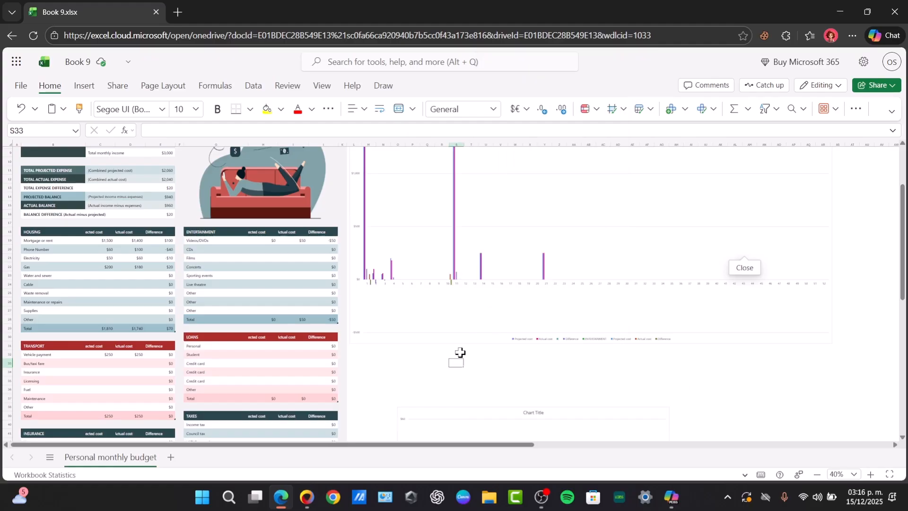
left_click(23, 87)
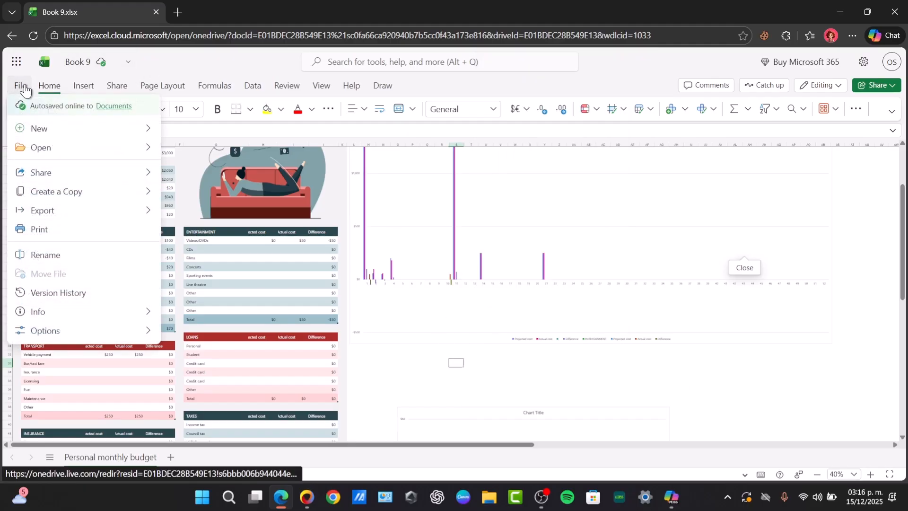
mouse_move(75, 328)
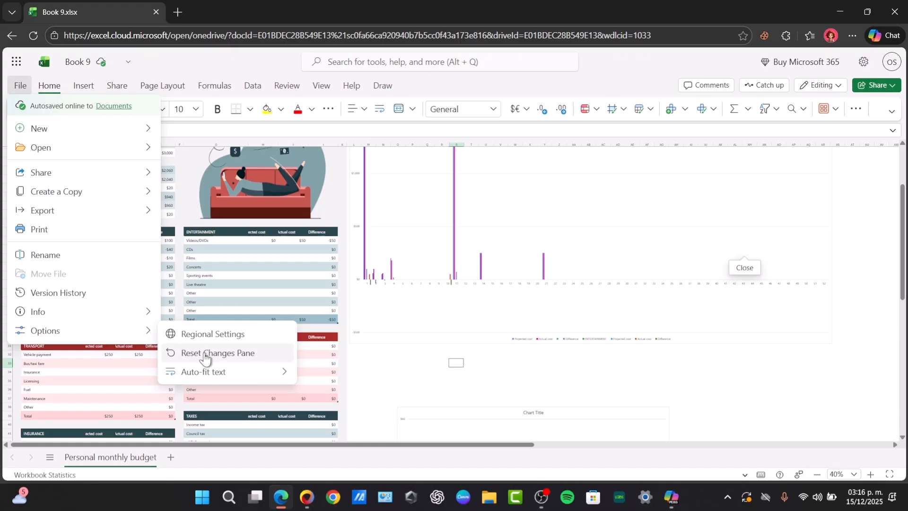
left_click(430, 85)
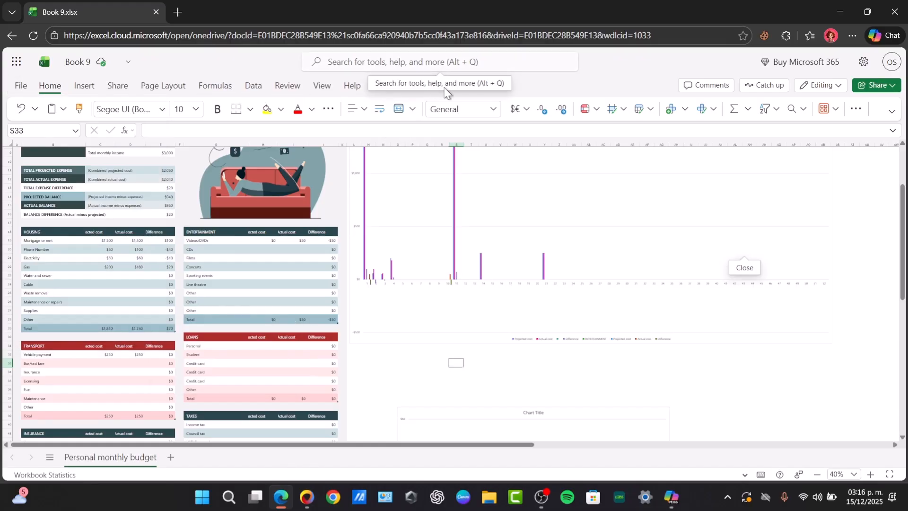
- Open the Book 9 workbook in desktop Excel and search the computer for "excel"
left_click(834, 89)
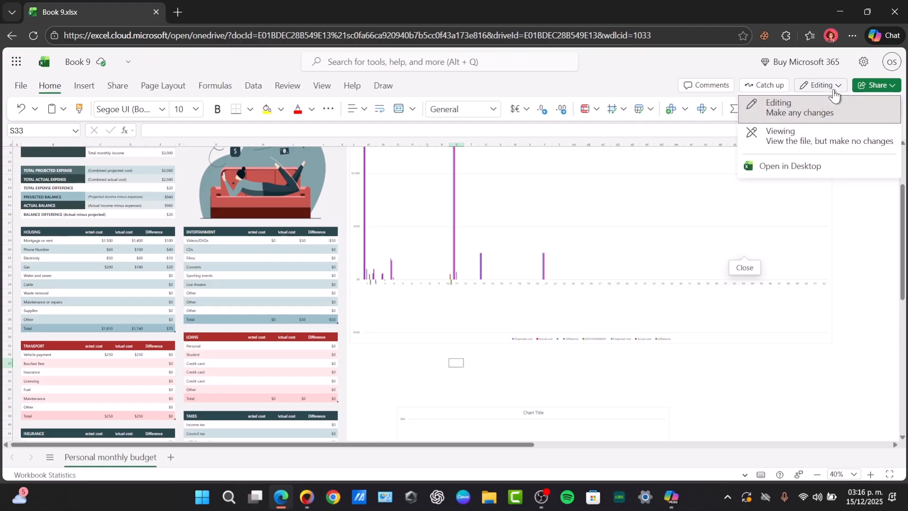
left_click(803, 160)
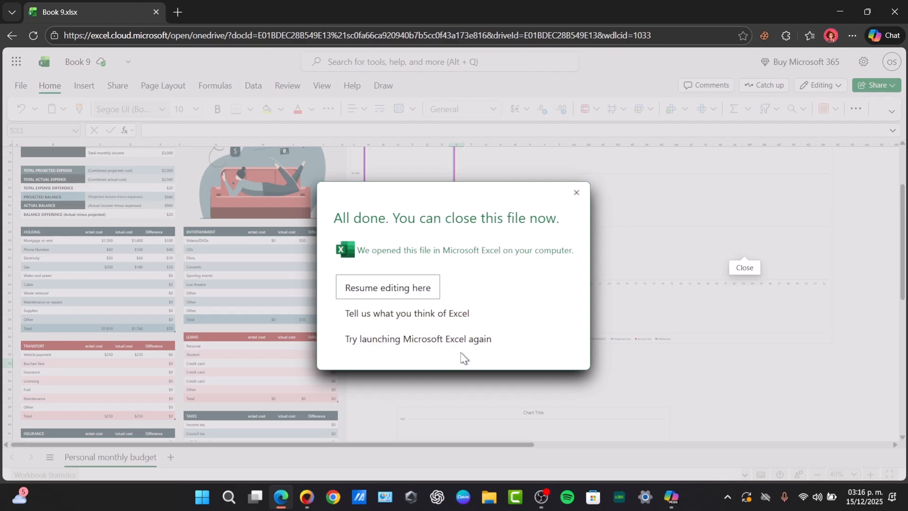
left_click(229, 496)
type("excel")
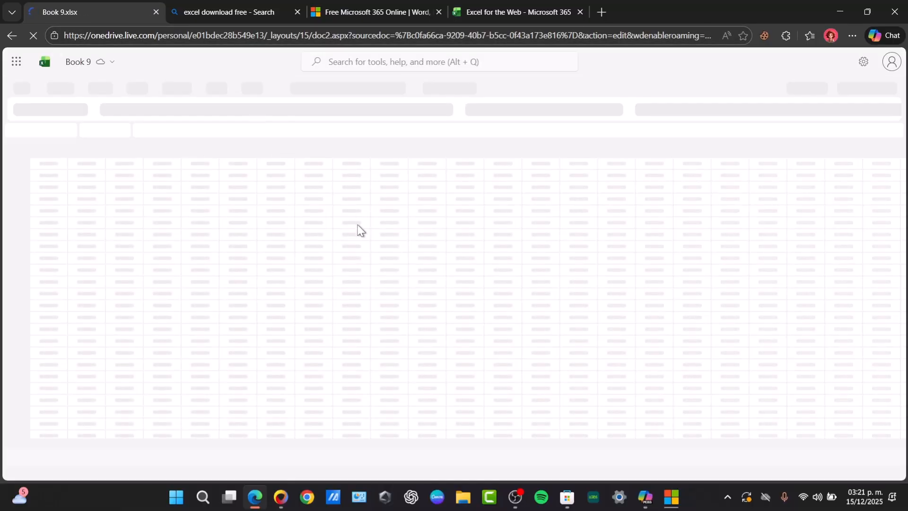
- Close the Excel for the Web, Free Microsoft 365 Online and "excel download free" pages, leaving only Book 9 open
left_click(487, 6)
left_click(580, 12)
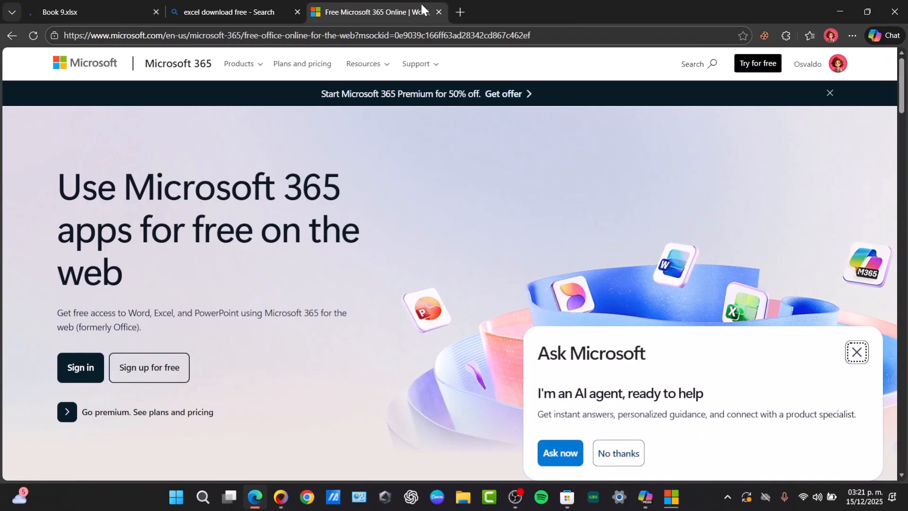
left_click(438, 11)
left_click(297, 11)
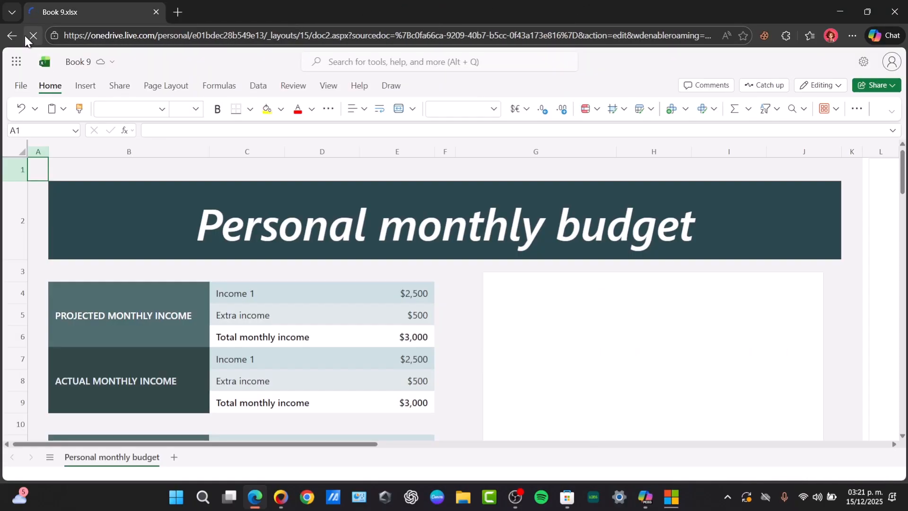
key("ctrl+minus")
key("ctrl+minus")
key("ctrl+minus")
key("ctrl+plus")
key("ctrl+plus")
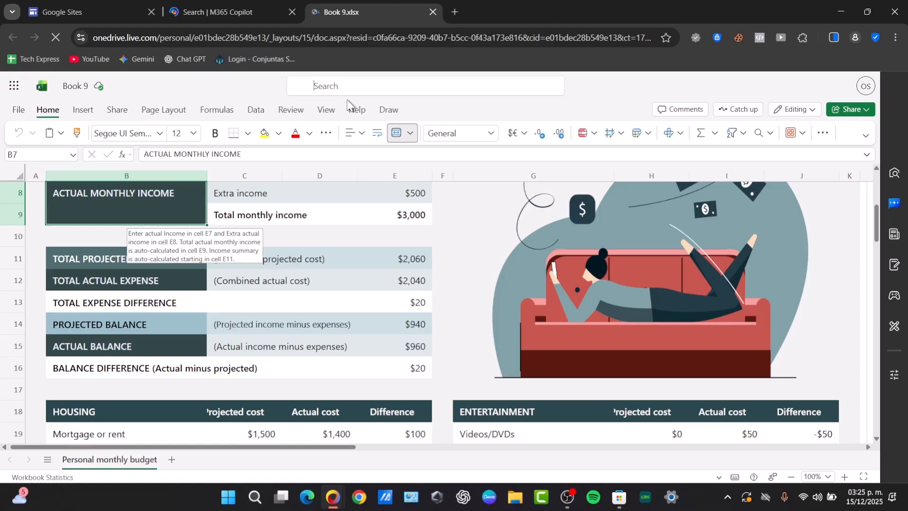
type("x control")
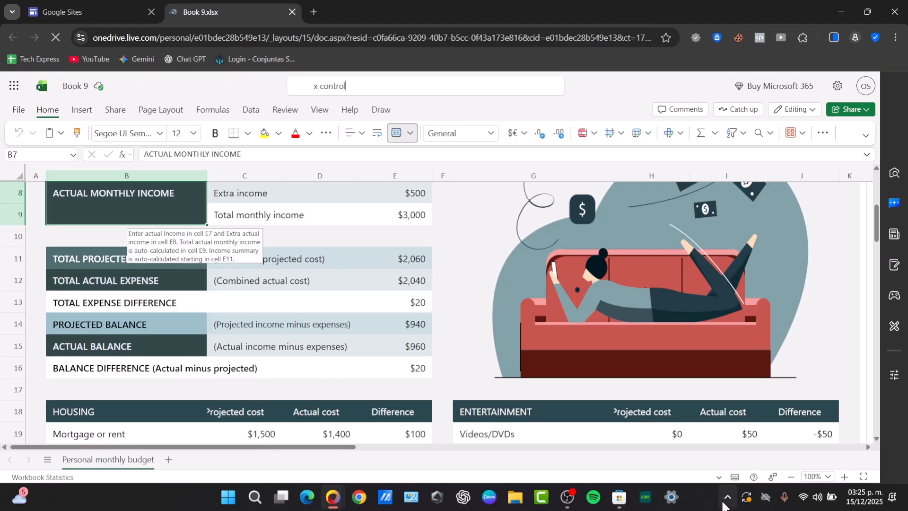
- Look through the Personal monthly budget sheet, examining the expense tables, the charts and the area around the PivotTable
scroll(490, 235, "down", 5)
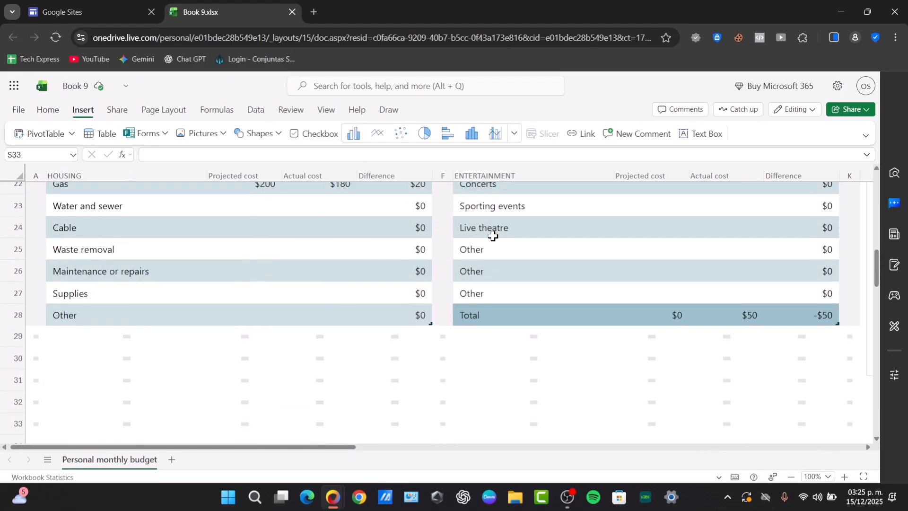
scroll(492, 236, "down", 3)
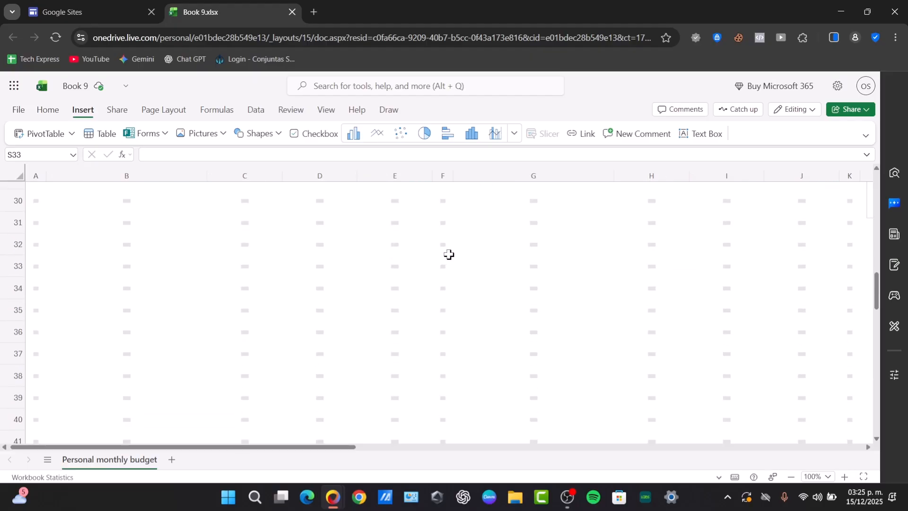
scroll(449, 255, "down", 3)
scroll(450, 255, "down", 3)
scroll(450, 255, "up", 3)
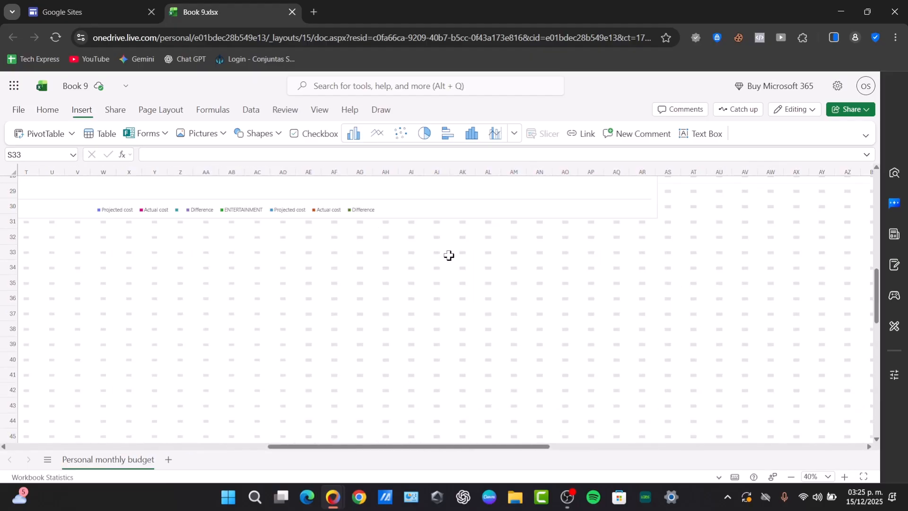
scroll(357, 353, "up", 7)
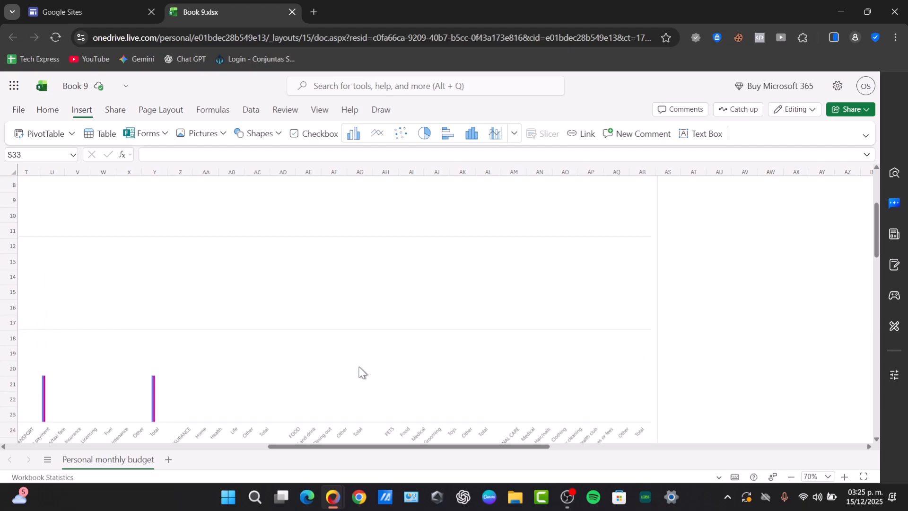
scroll(359, 368, "down", 10)
scroll(359, 364, "left", 10)
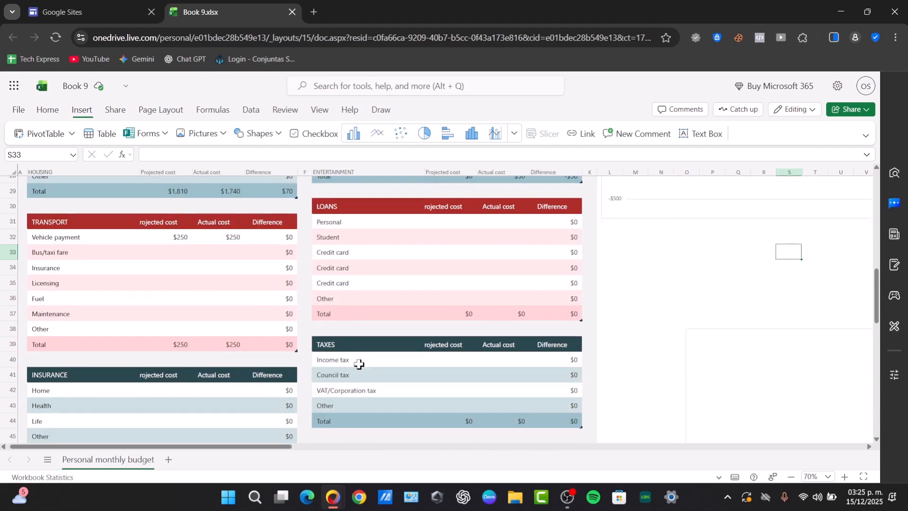
scroll(359, 360, "up", 6)
scroll(359, 359, "down", 16)
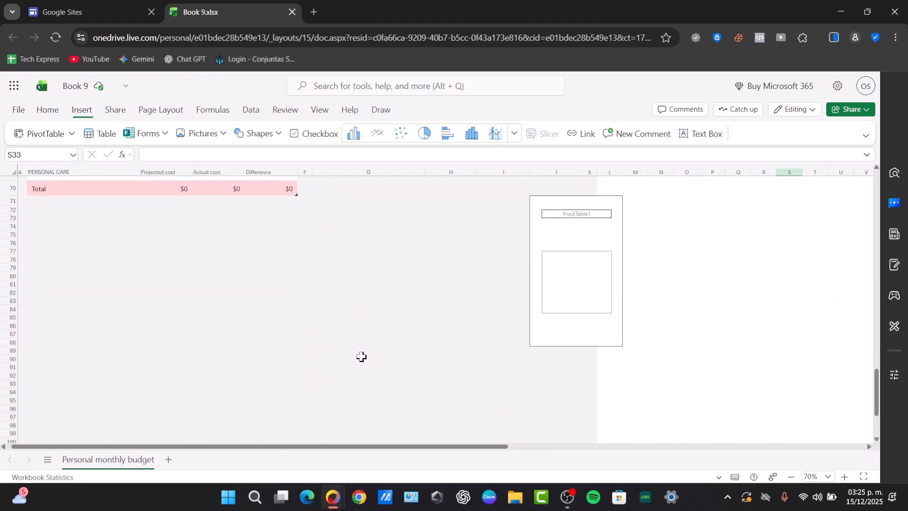
scroll(345, 318, "up", 4)
- Insert a checkbox in cell G64, directly below the Legal table
left_click(336, 273)
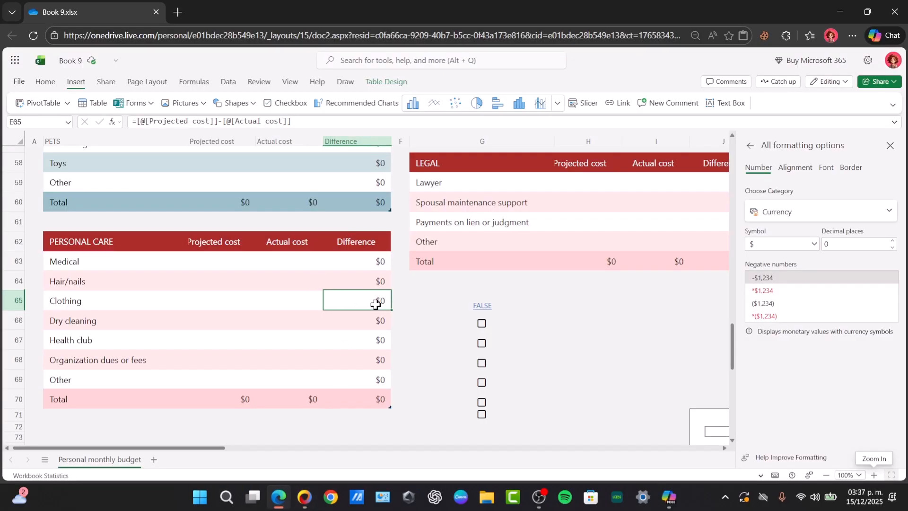
left_click(461, 321)
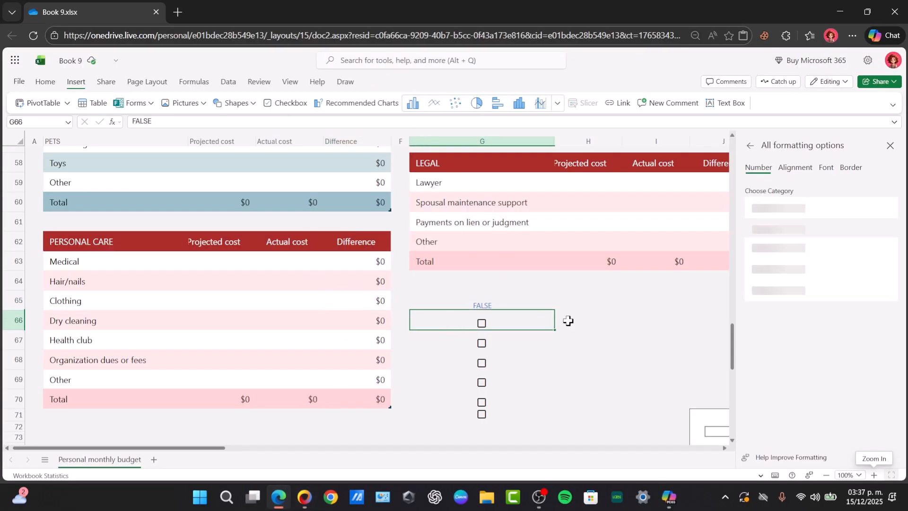
left_click(508, 282)
left_click(297, 110)
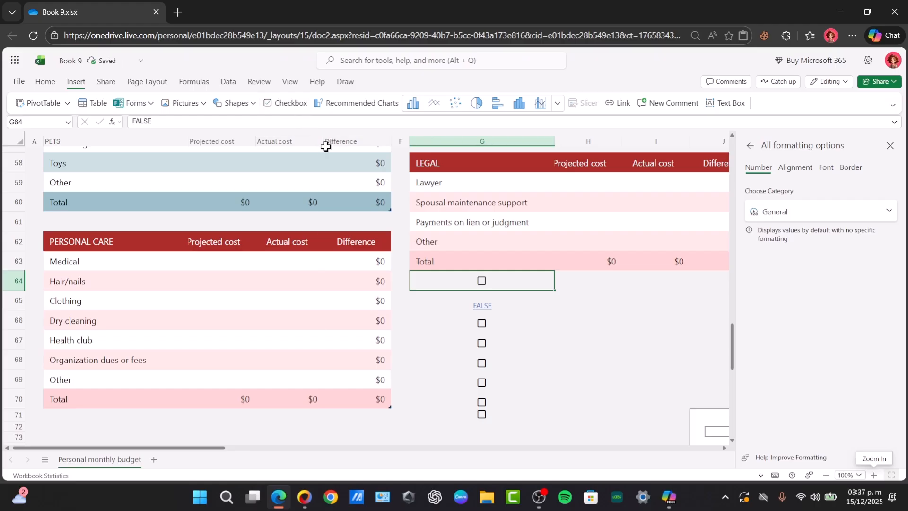
- Tick the checkboxes in cells G64 and G66 through G69
left_click(481, 281)
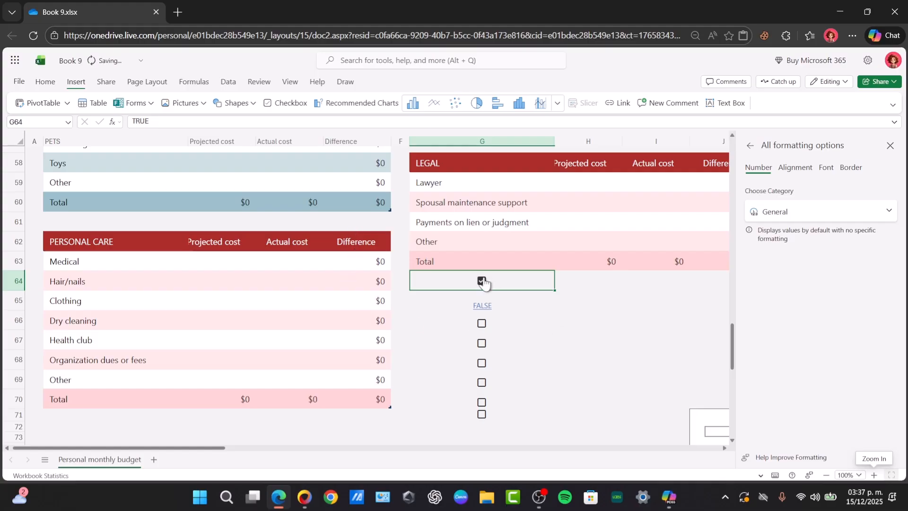
left_click(481, 324)
left_click(481, 343)
left_click(481, 363)
left_click(481, 382)
- Copy a sharing link that points to the Food table
right_click(513, 282)
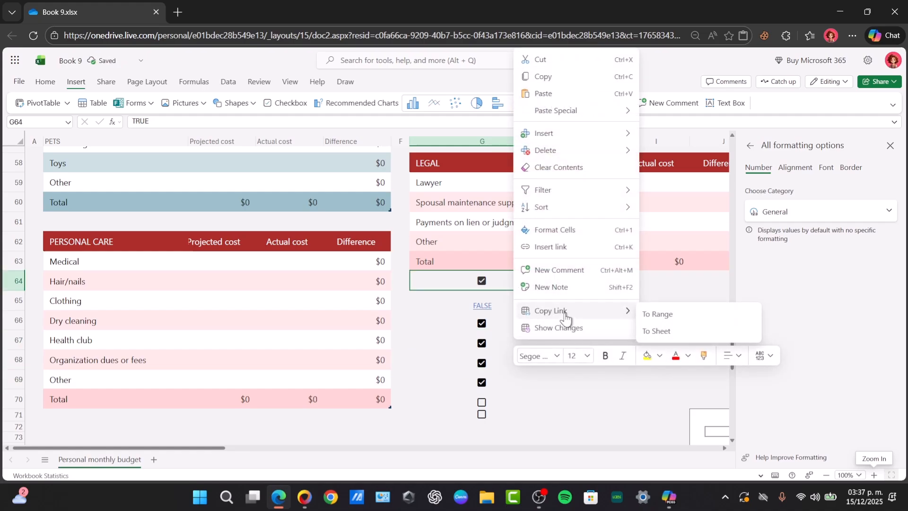
left_click(268, 297)
scroll(268, 296, "up", 5)
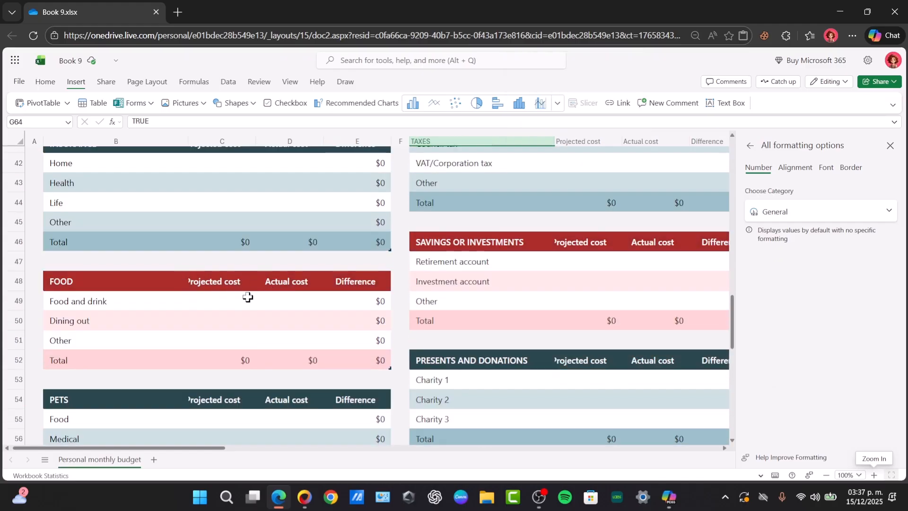
left_click_drag(119, 297, 347, 305)
right_click(346, 305)
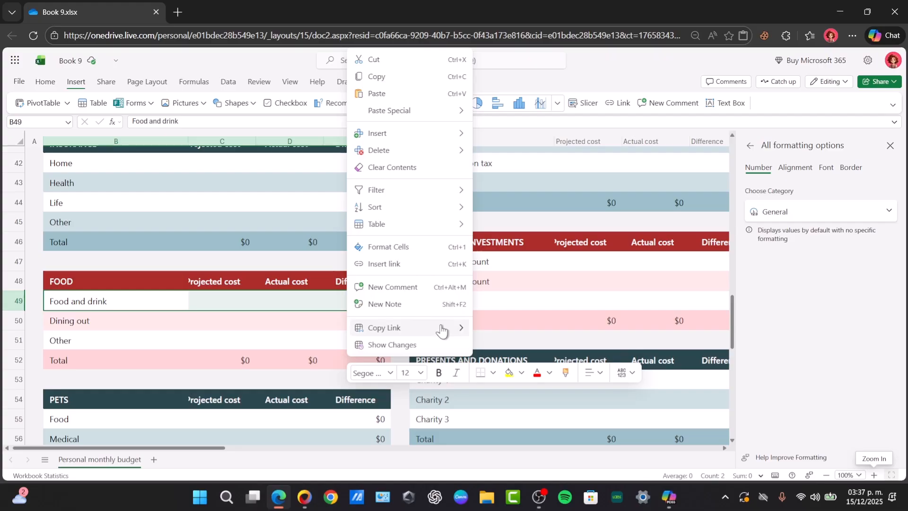
mouse_move(442, 326)
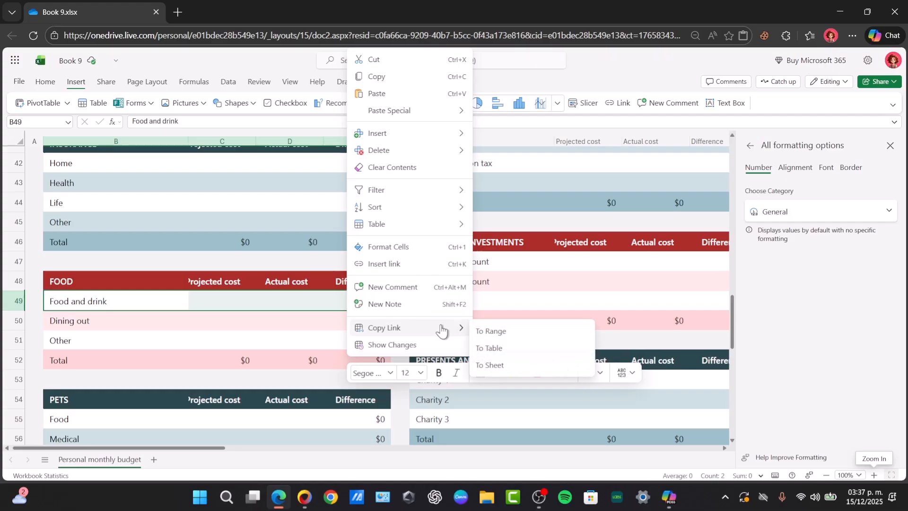
left_click(528, 349)
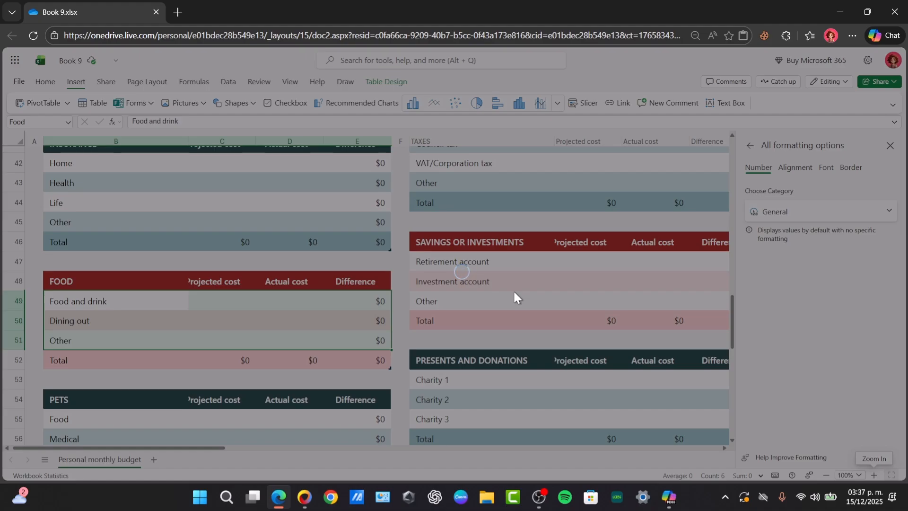
left_click(551, 265)
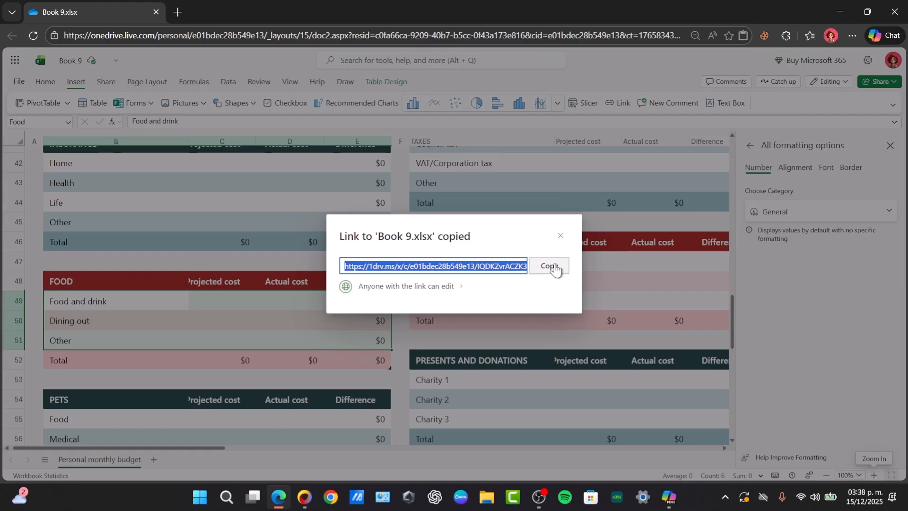
left_click(560, 235)
- Link cell G64 to the copied Food table address and test the link by opening it and closing the new page
scroll(581, 279, "down", 4)
scroll(579, 277, "down", 4)
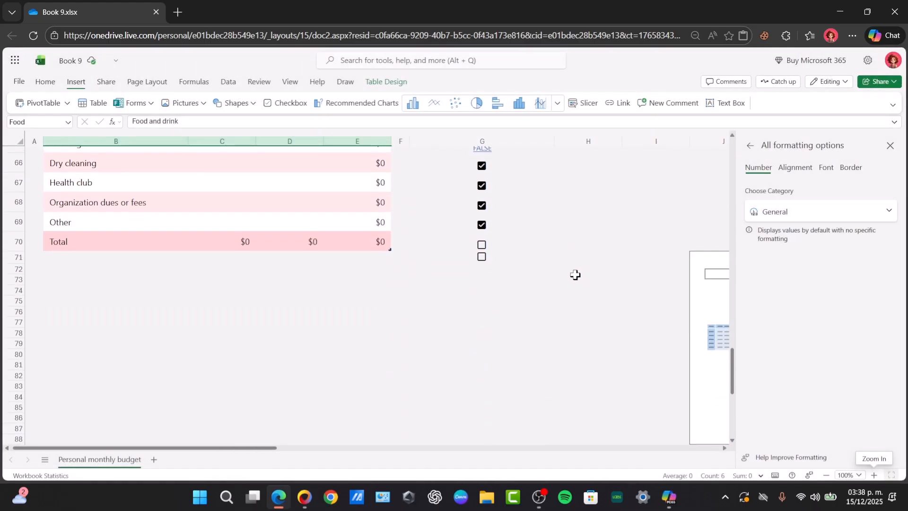
scroll(529, 271, "up", 3)
right_click(500, 284)
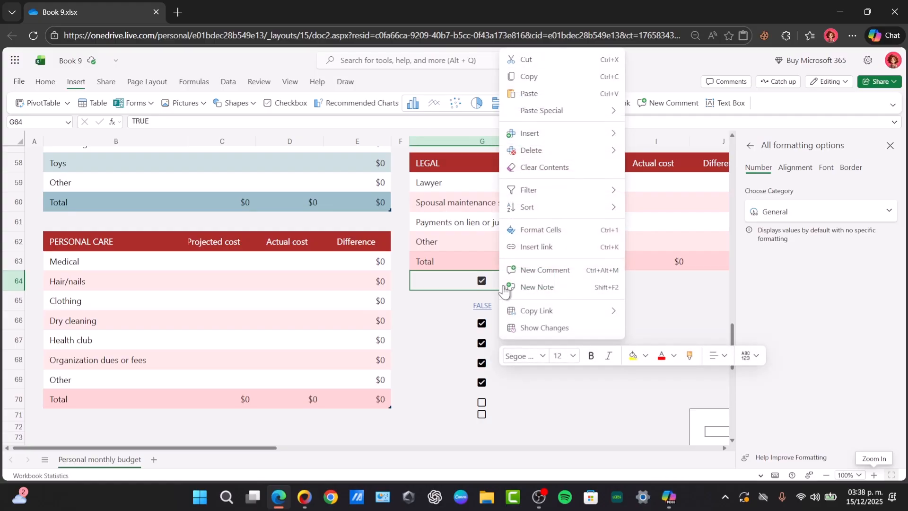
mouse_move(566, 319)
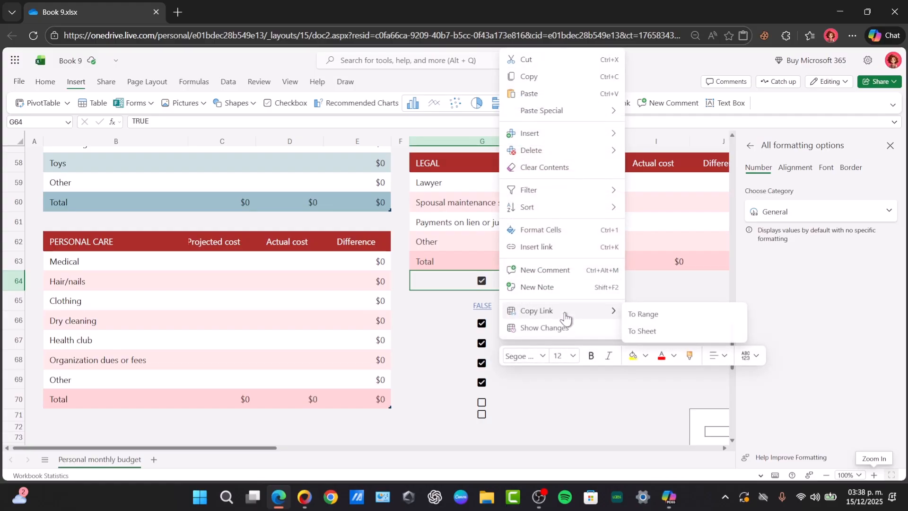
left_click(542, 247)
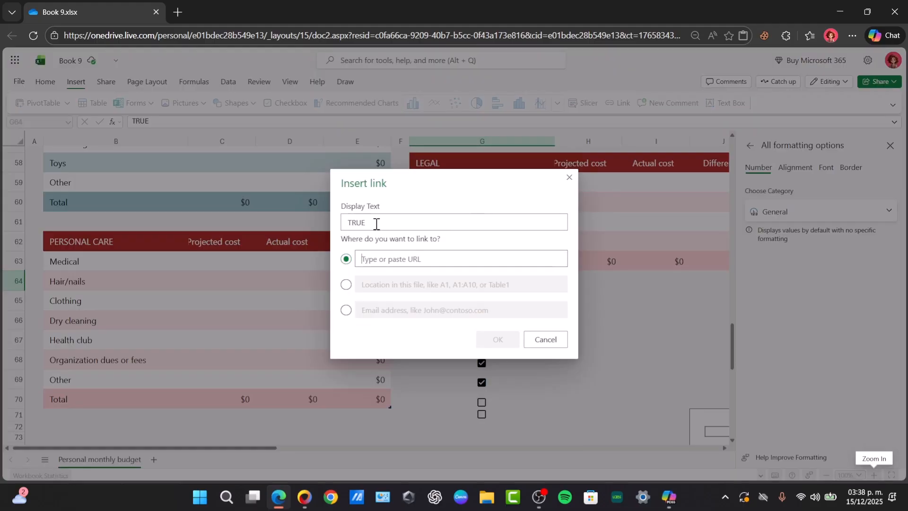
left_click(403, 256)
key("ctrl+v")
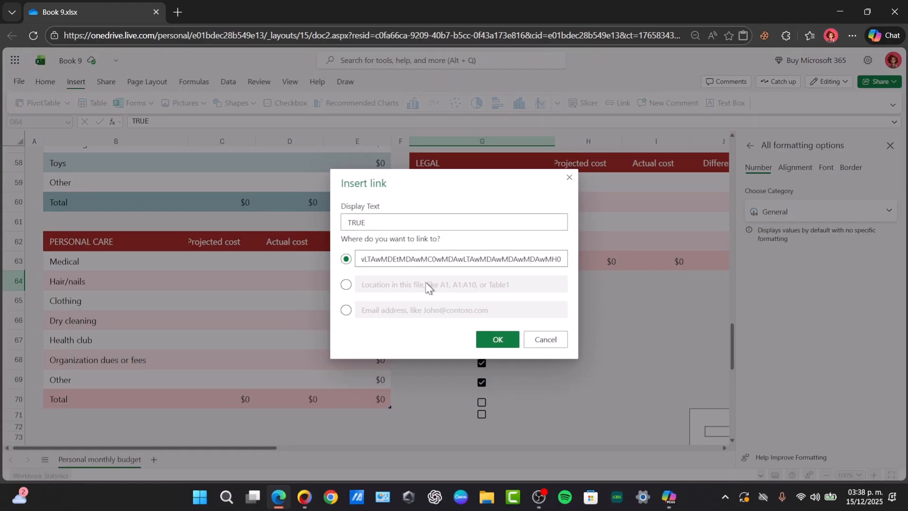
left_click(495, 340)
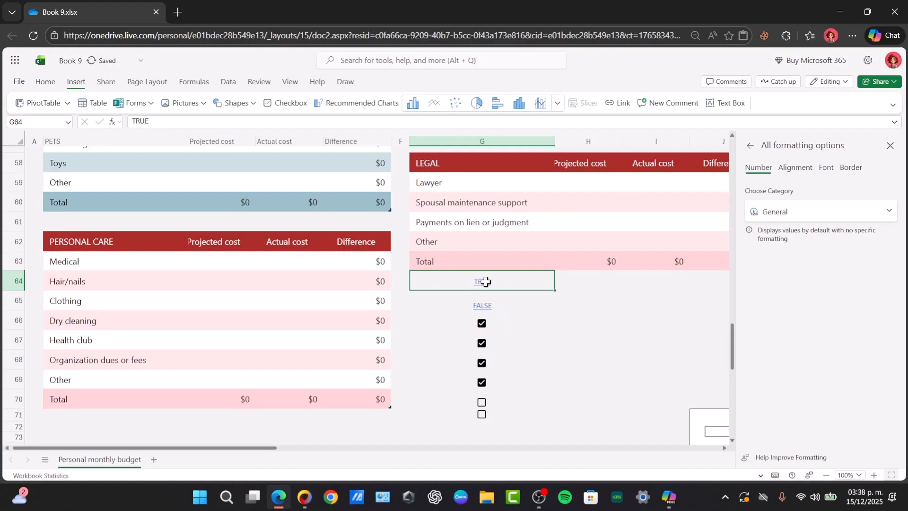
left_click(481, 282)
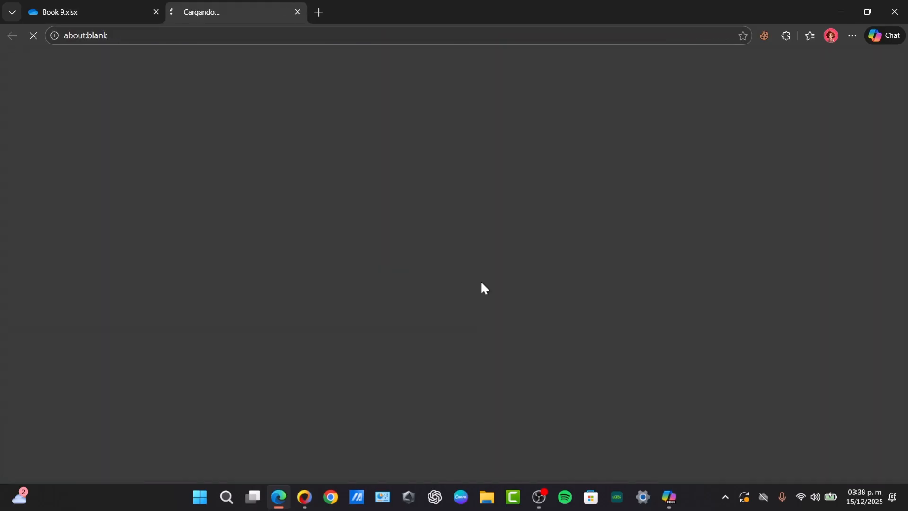
left_click(297, 12)
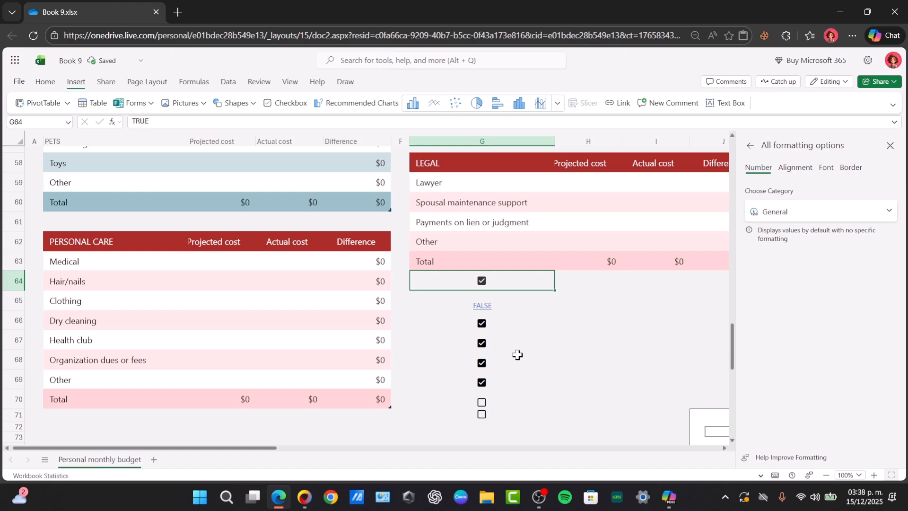
- Untick the checkbox in cell G66 and look at the underlying values of cells G66 and G67
left_click(481, 325)
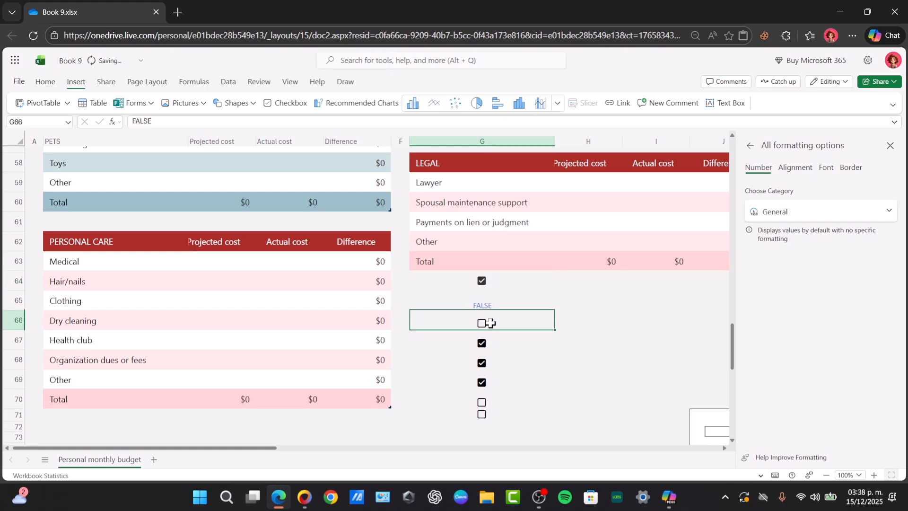
left_click(508, 352)
left_click(481, 325)
double_click(500, 323)
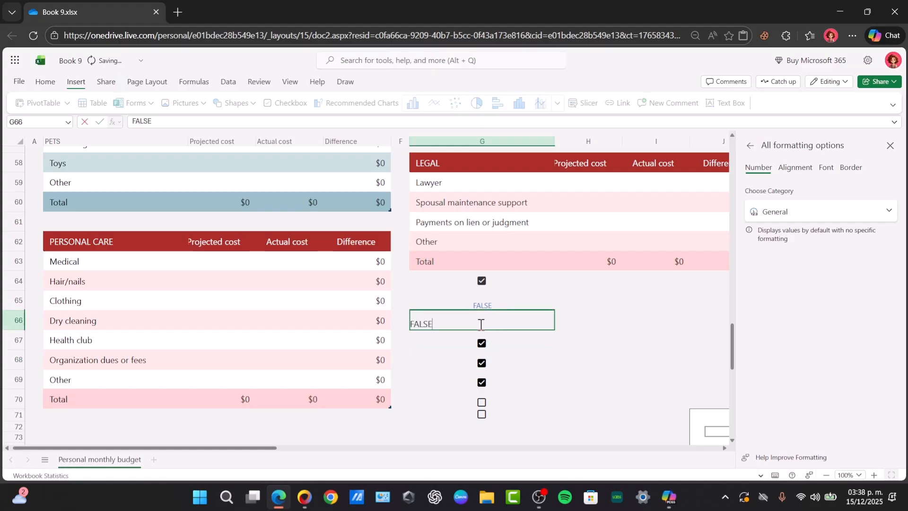
left_click(513, 338)
double_click(427, 348)
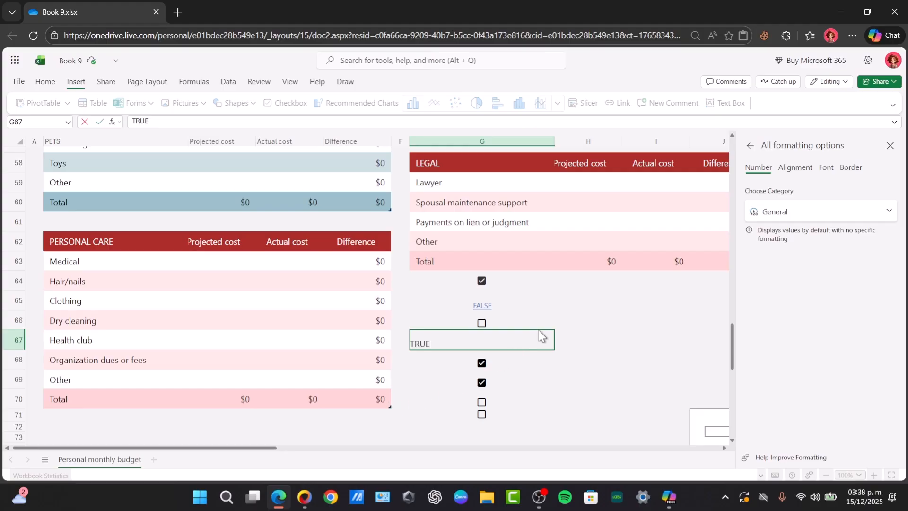
left_click(341, 285)
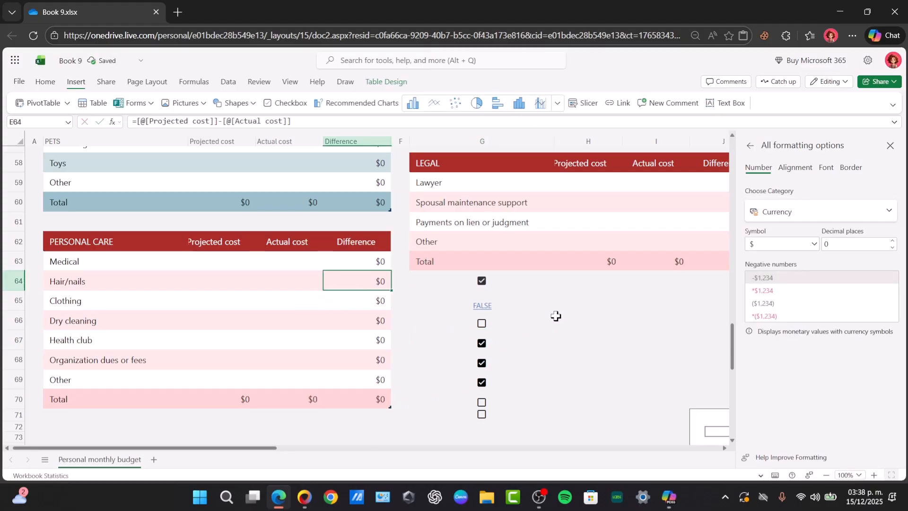
- Enter an IF formula in H66 that tests the Personal Care total actual cost and uses "Complete" and "Pending" as results
left_click(579, 325)
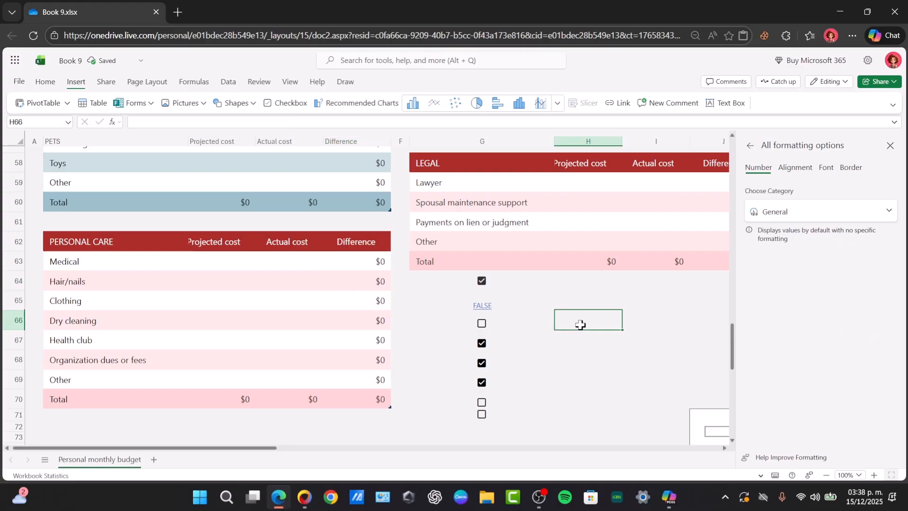
type("=i")
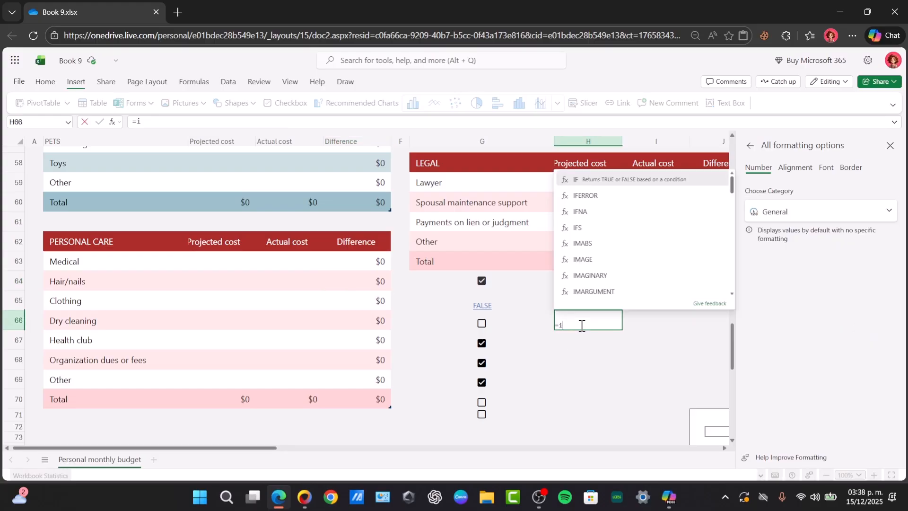
key("BackSpace")
type("IF(")
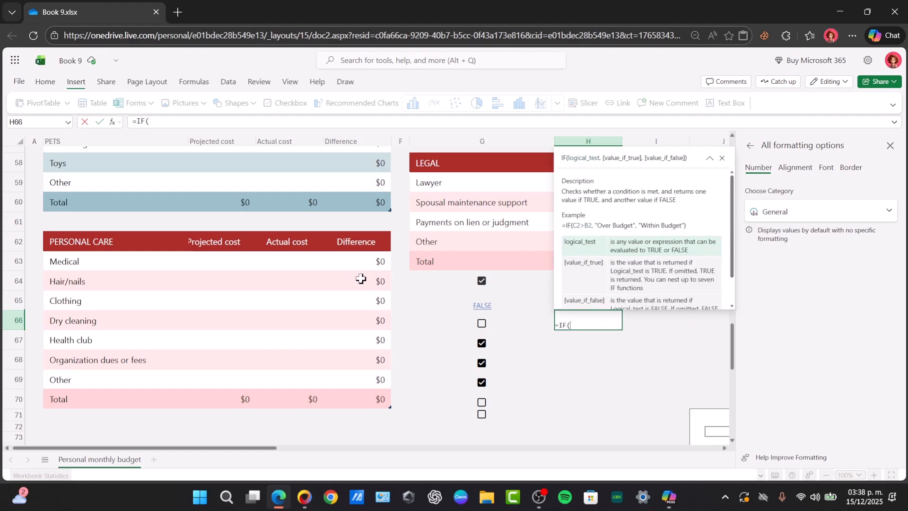
left_click(311, 398)
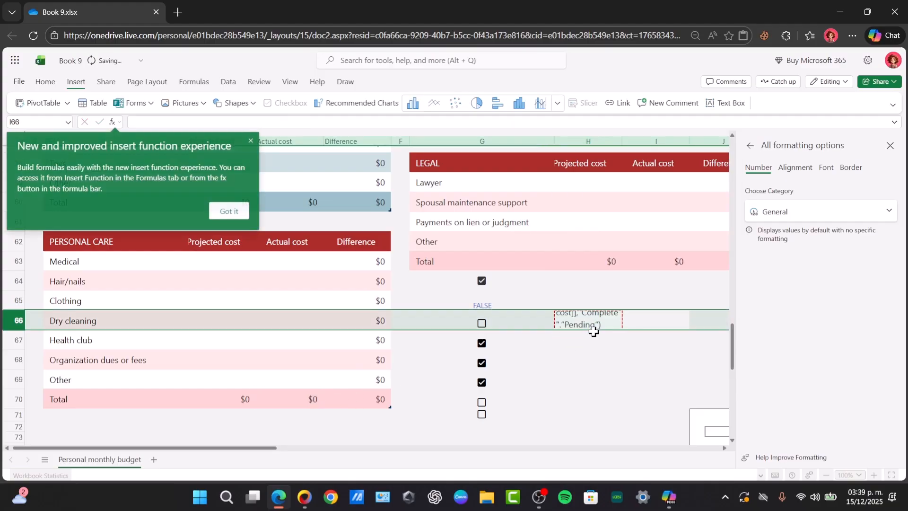
left_click(228, 212)
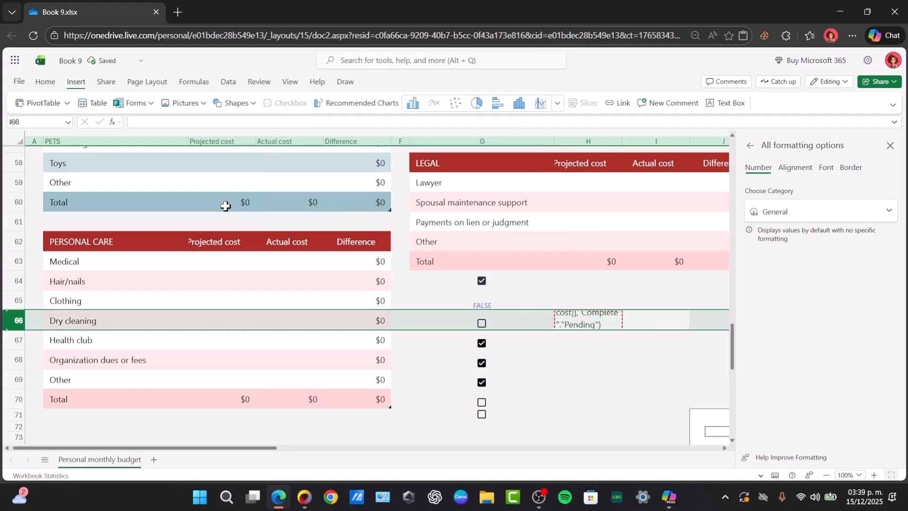
- Replace the logical test in H66's IF formula with a reference to cell G66
left_click(600, 324)
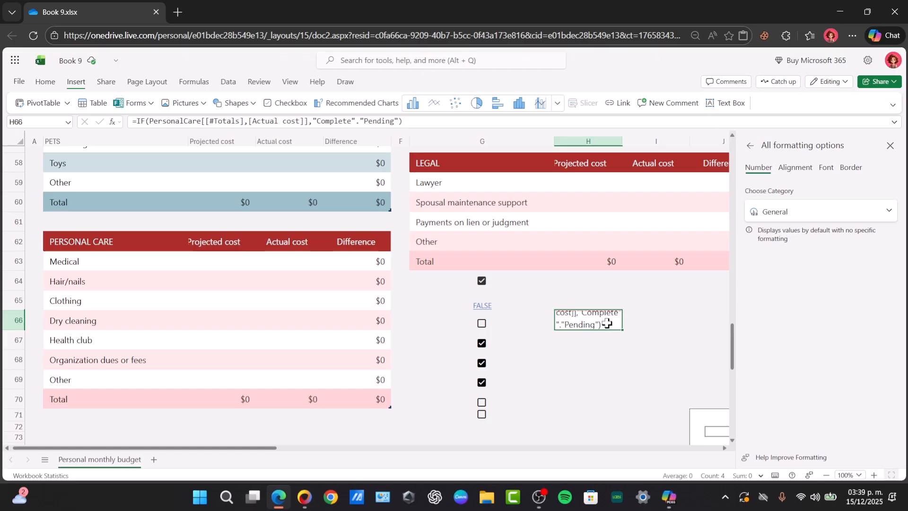
double_click(601, 326)
left_click_drag(581, 332, 570, 315)
key("BackSpace")
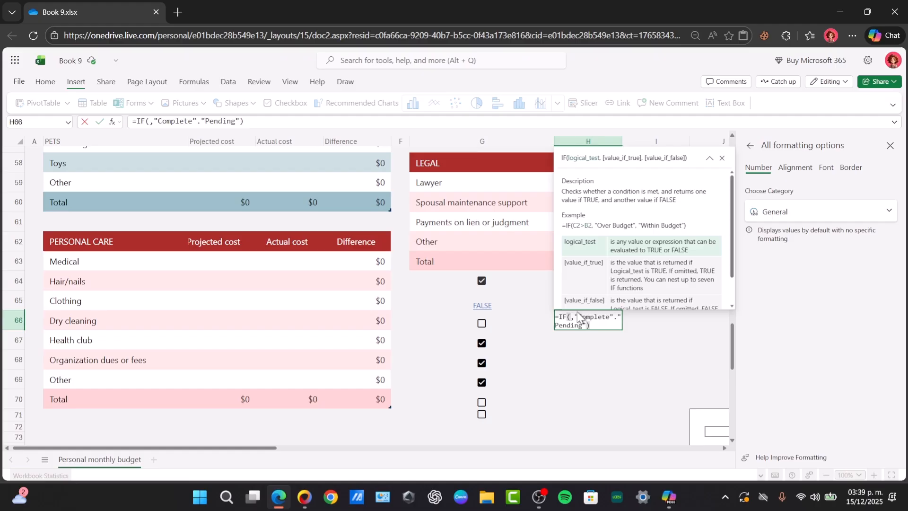
type("G66")
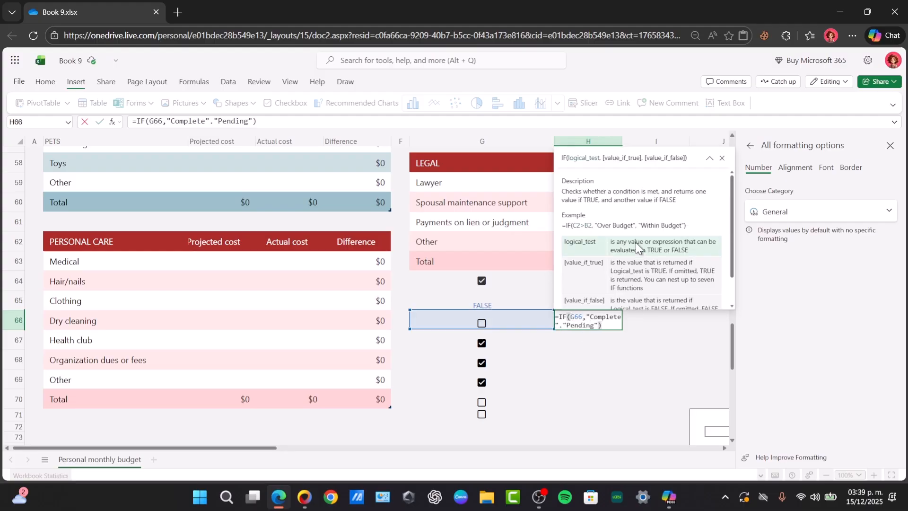
left_click(611, 325)
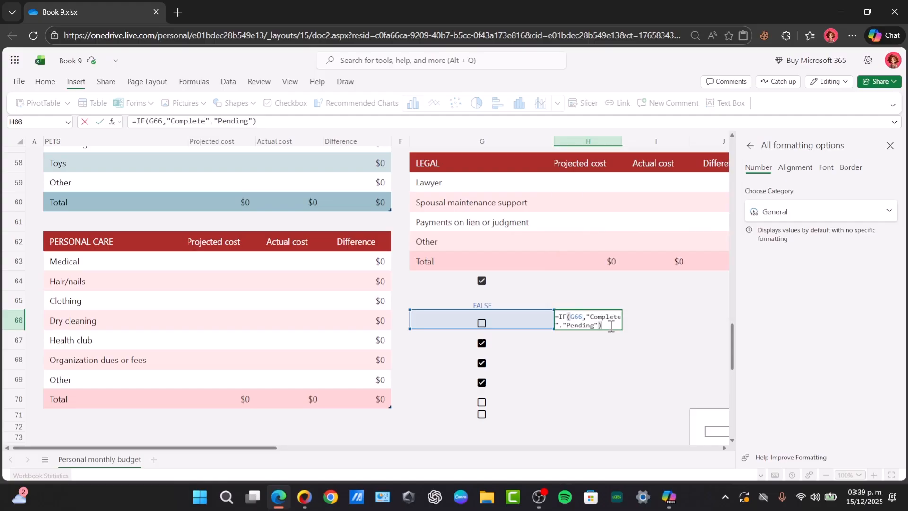
key("Return")
- Correct the separator in H66 so the formula reads =IF(G66,"Complete","Pending")
left_click_drag(605, 324, 590, 317)
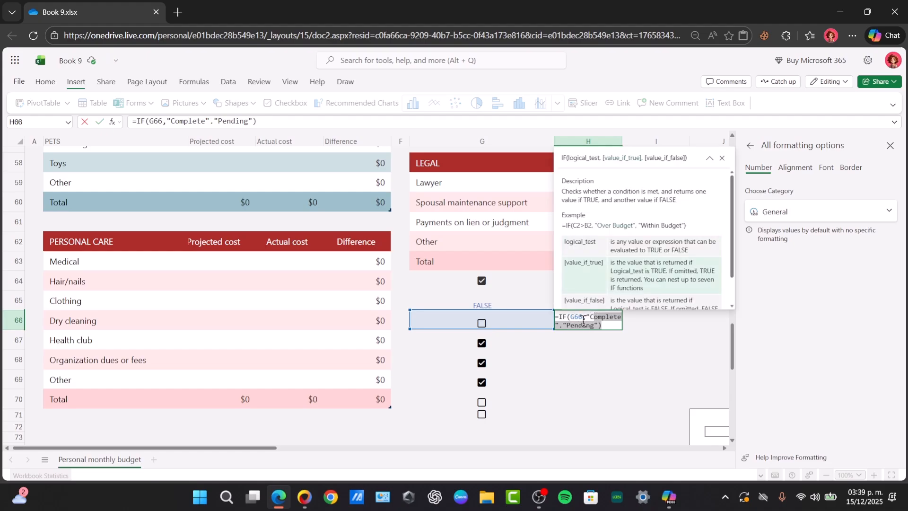
left_click(583, 318)
type(",")
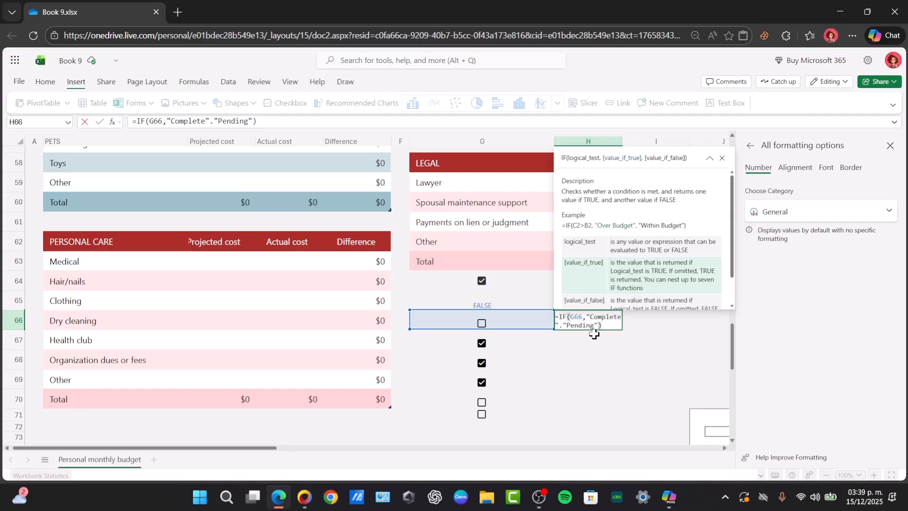
key("ctrl+Return")
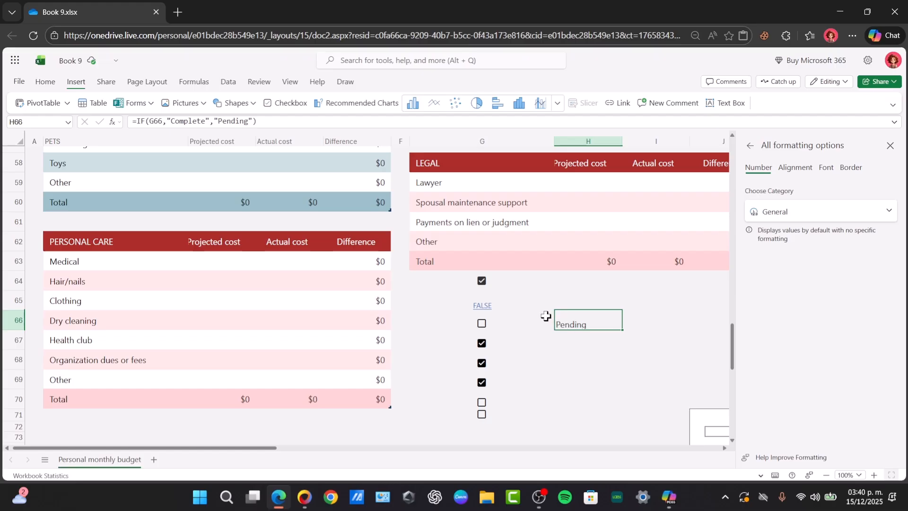
- Set the Personal Care table's total actual cost to 343 and try to set its total projected cost to 34
left_click(301, 402)
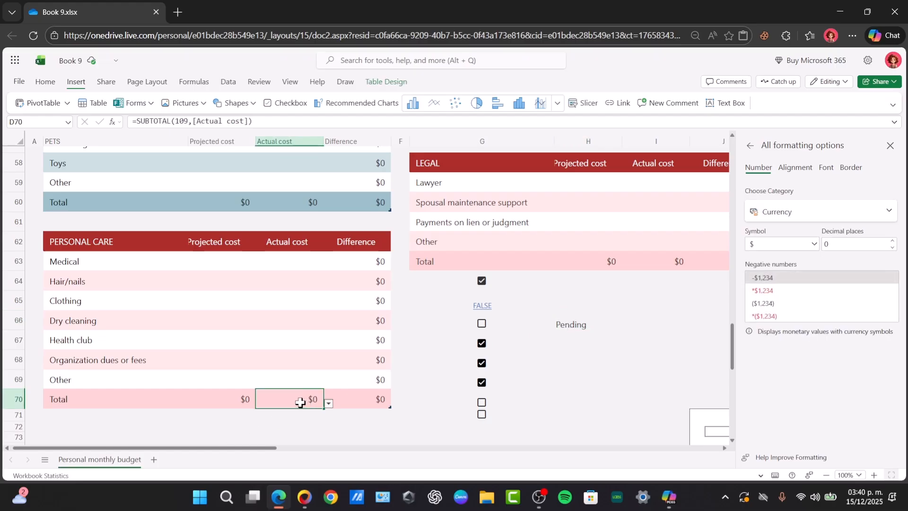
double_click(317, 401)
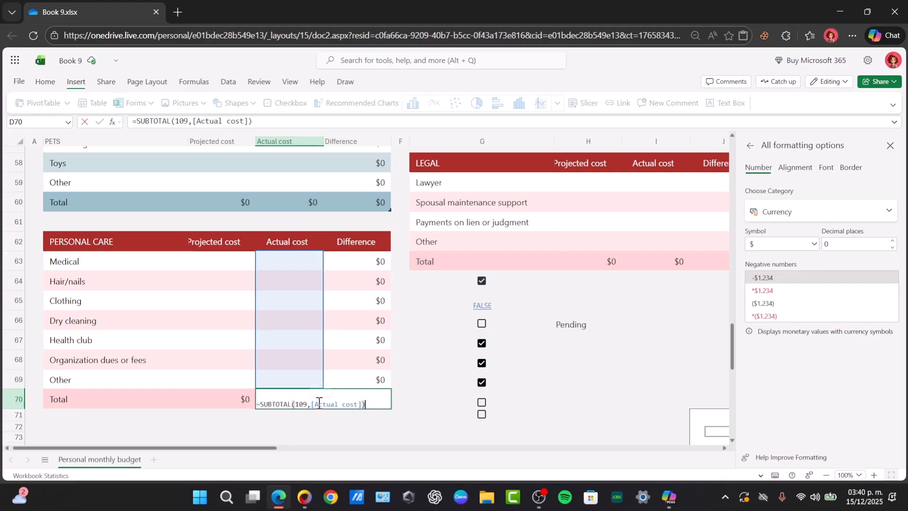
left_click(298, 416)
left_click(298, 399)
type("343")
left_click(320, 422)
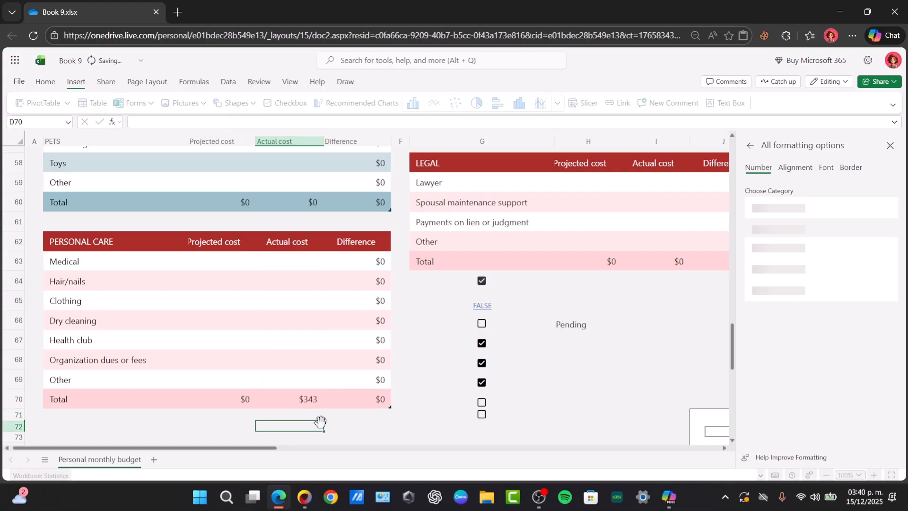
left_click(248, 401)
type("34")
left_click(301, 422)
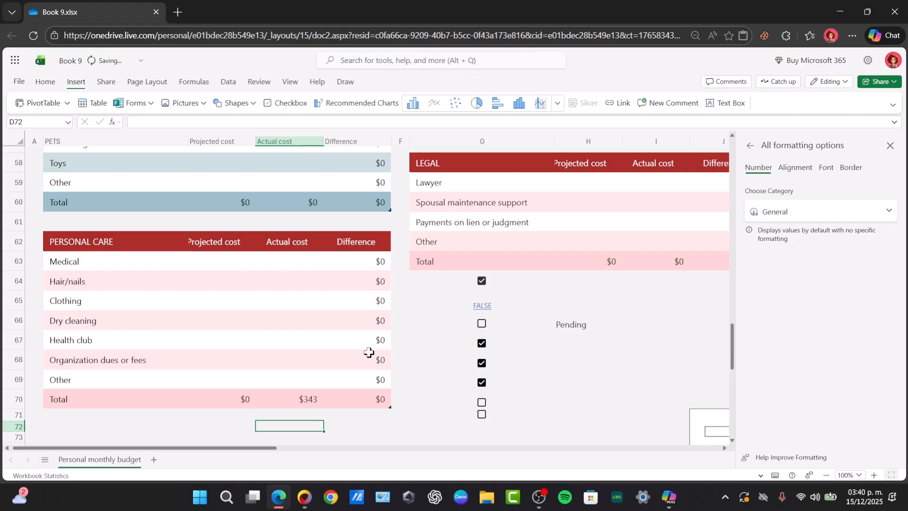
- Close the formatting options beside the budget sheet
left_click_drag(731, 351, 739, 330)
left_click(891, 147)
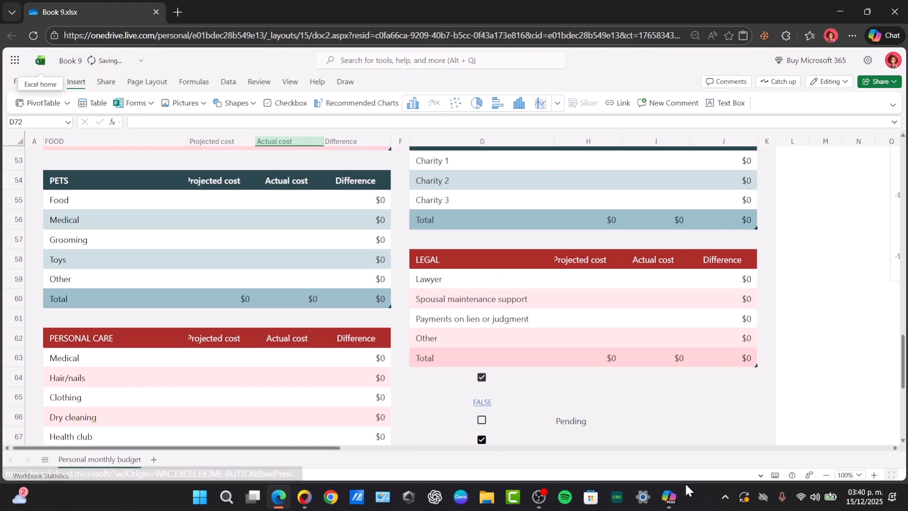
- Switch to the M365 Copilot app to view its start page, close it and return to cell H65 of the workbook
left_click(668, 496)
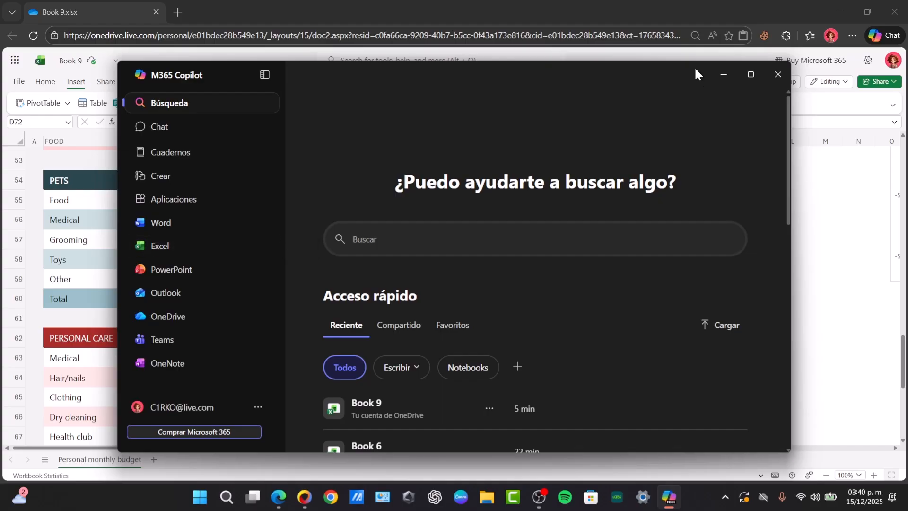
left_click(777, 75)
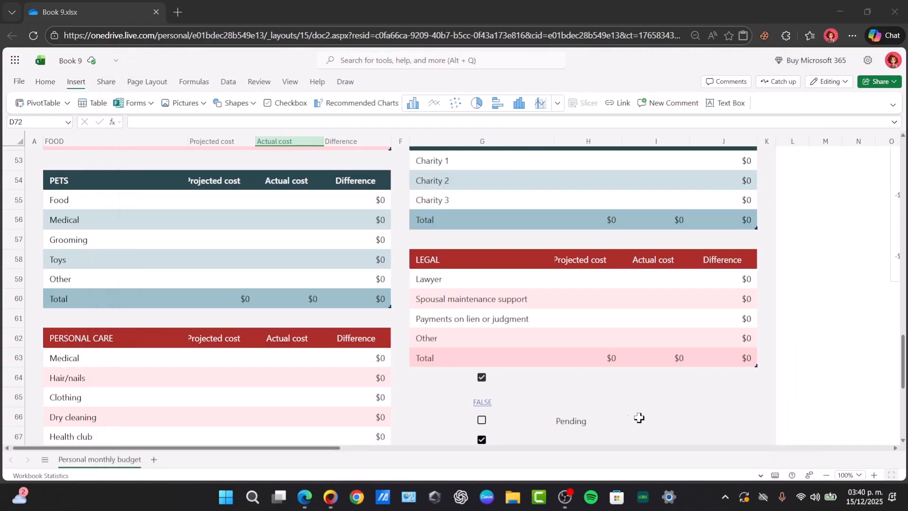
left_click(564, 387)
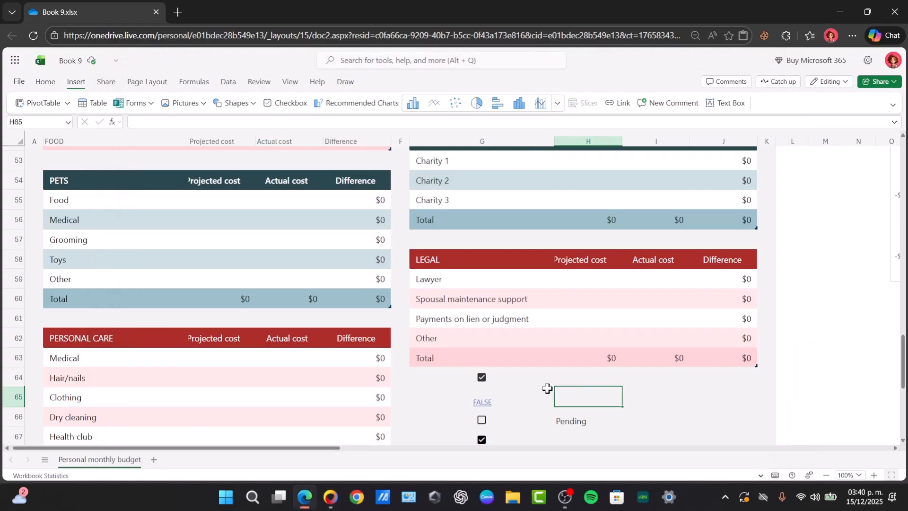